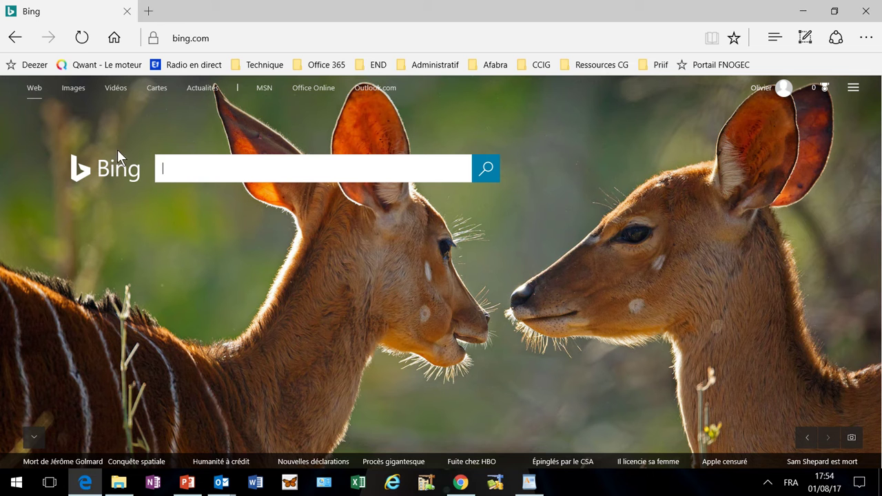
Switch to the FNOGEC credentials reminder message in Outlook and copy the Espace 365 web address
mouse_move(224, 487)
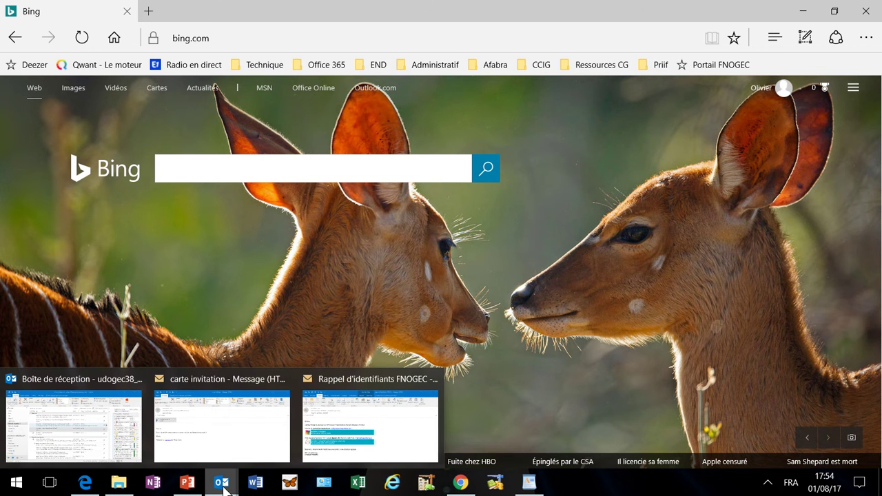
left_click(408, 438)
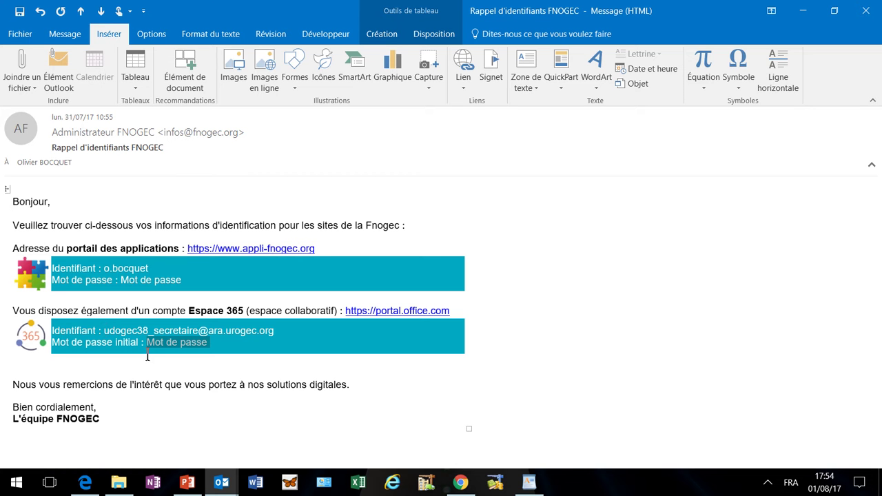
double_click(451, 310)
key("ctrl+c")
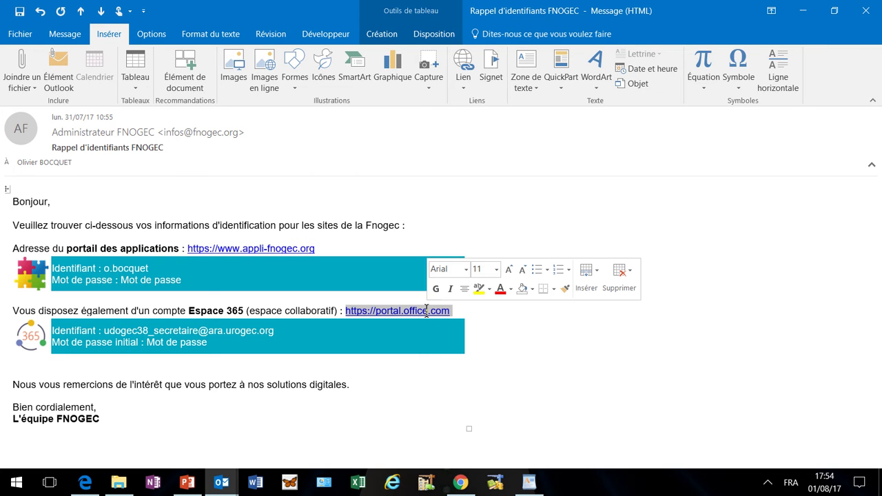
right_click(427, 310)
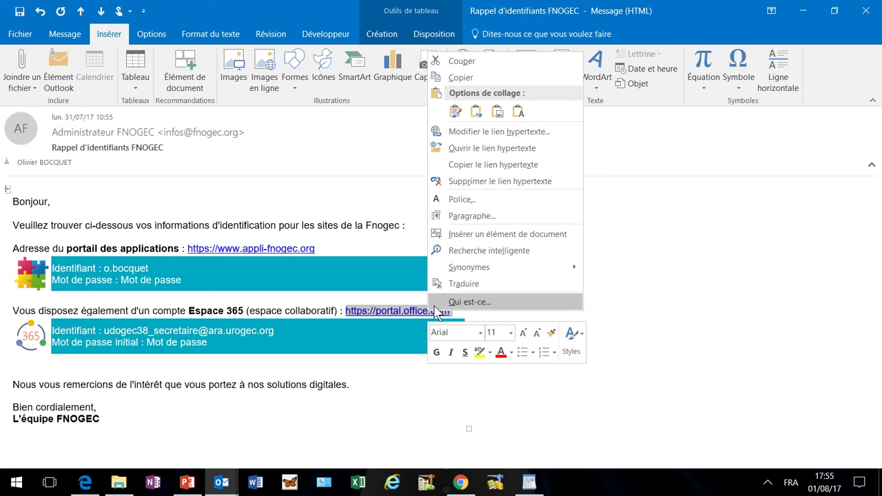
left_click(482, 77)
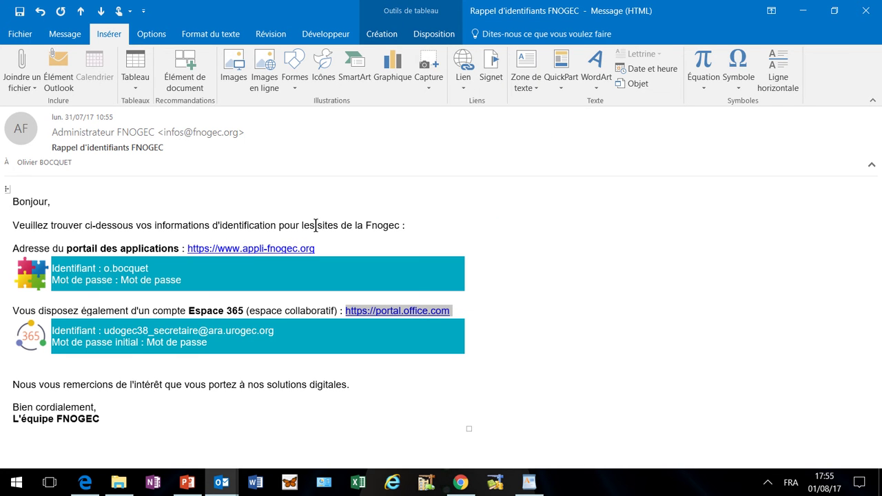
left_click(88, 486)
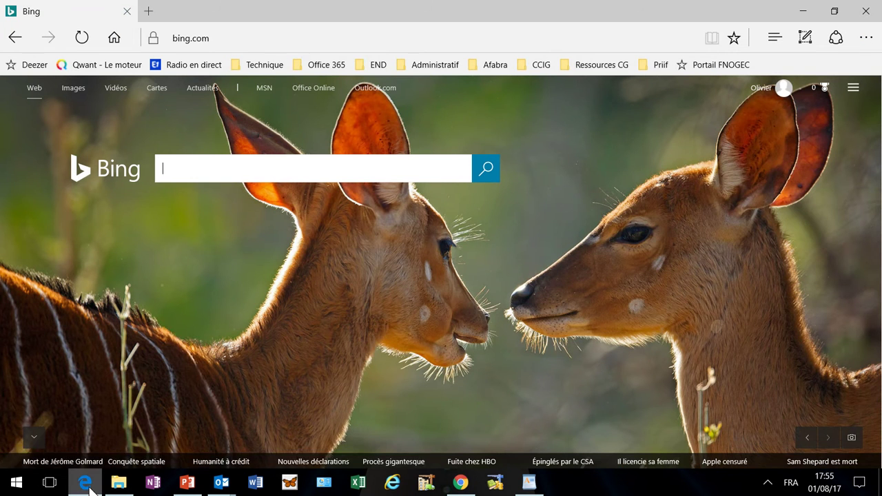
left_click(287, 37)
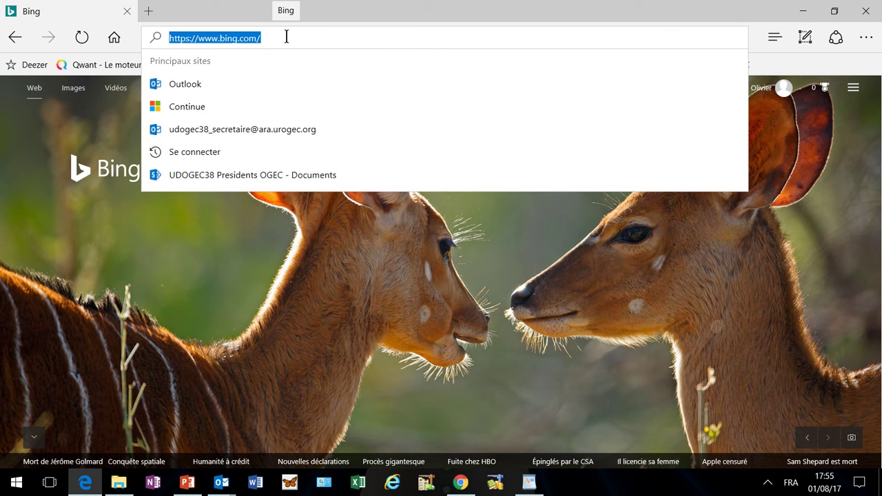
right_click(287, 38)
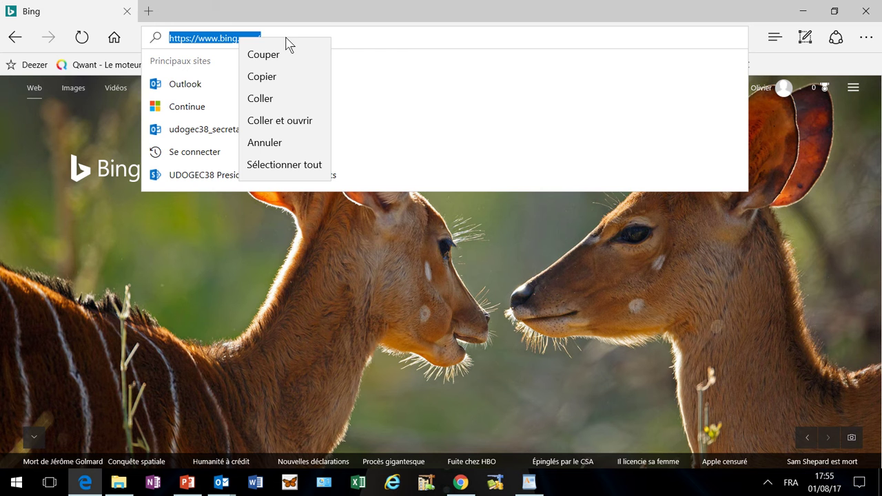
left_click(268, 99)
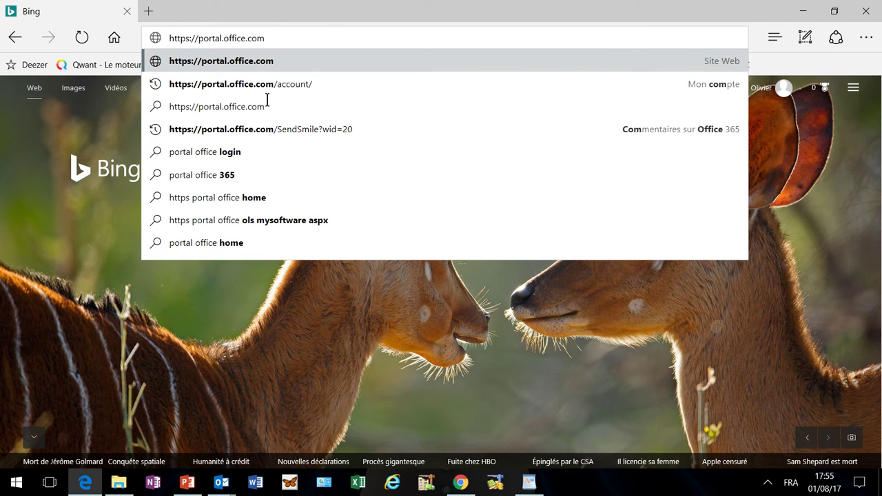
key("Return")
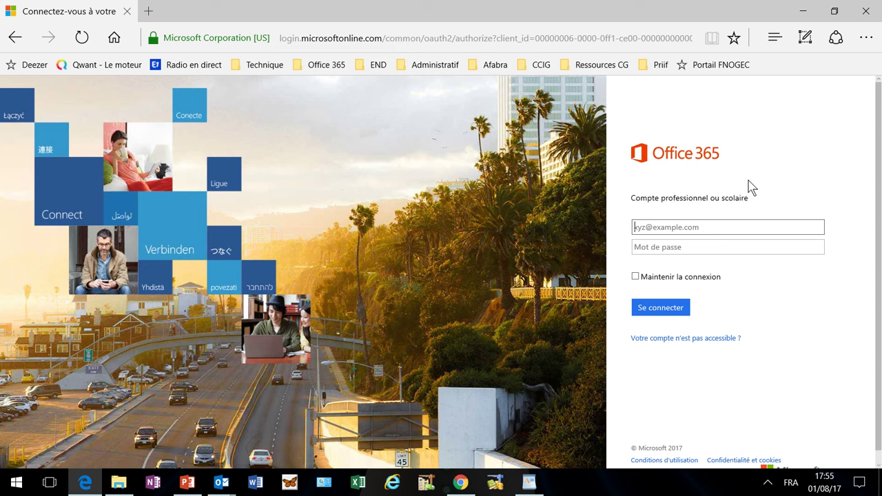
Save the sign-in page as a favourite named "Espace 365" in the Volet des Favoris folder
left_click(735, 40)
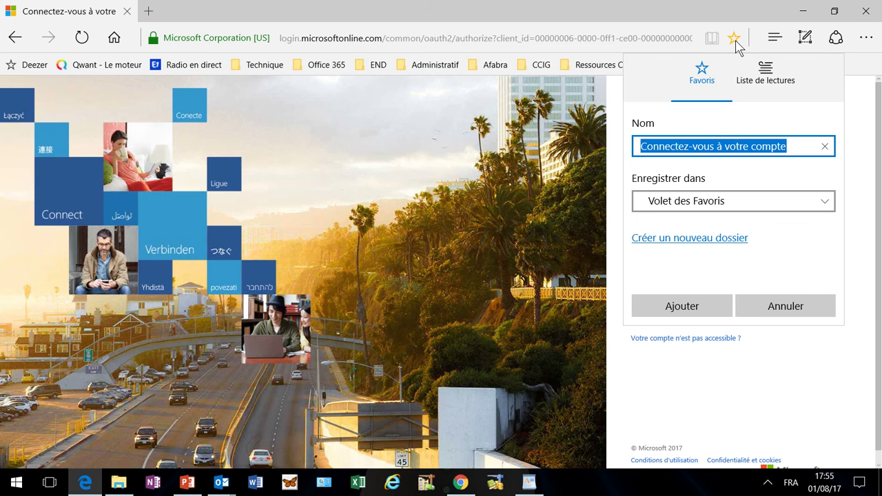
left_click(795, 148)
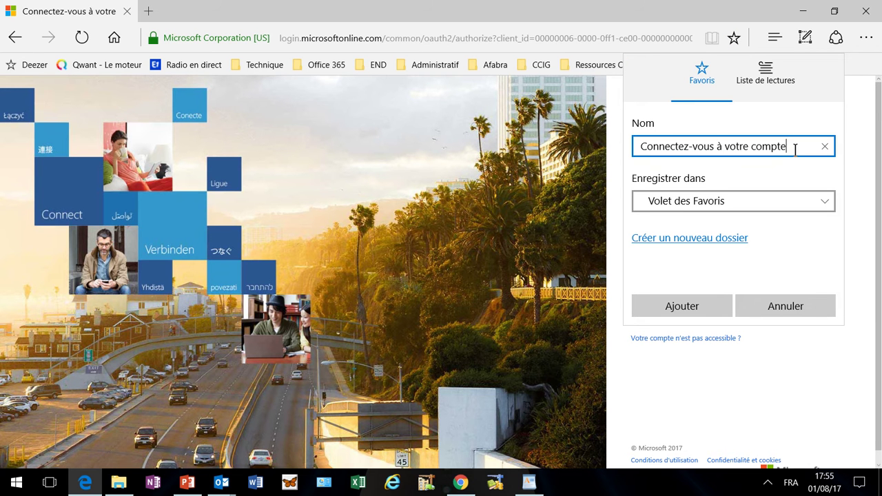
left_click_drag(795, 149, 639, 153)
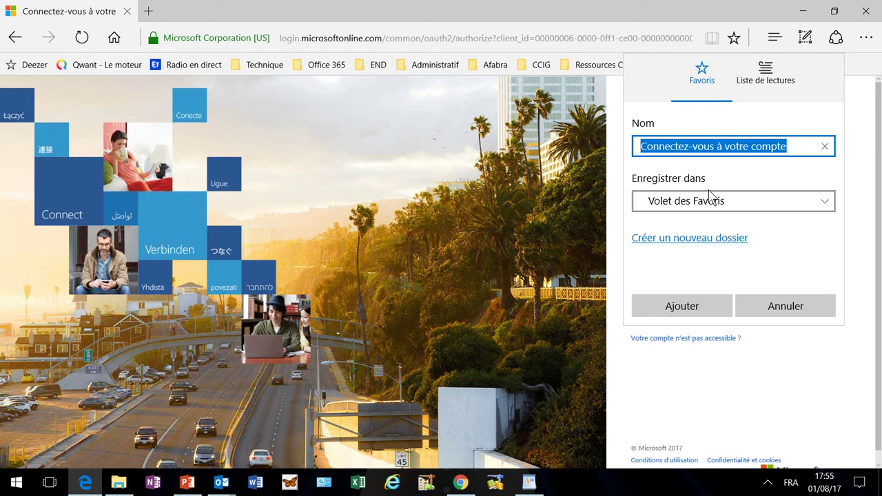
type("Espace")
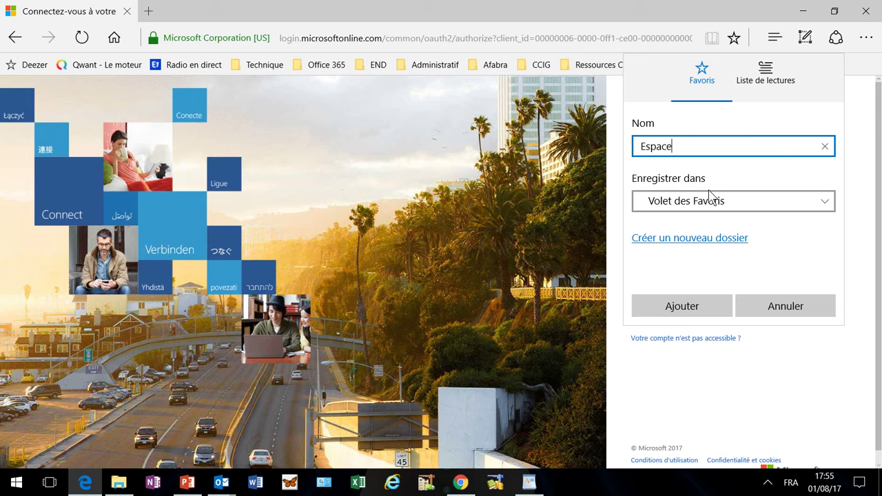
type(" 365")
left_click(710, 206)
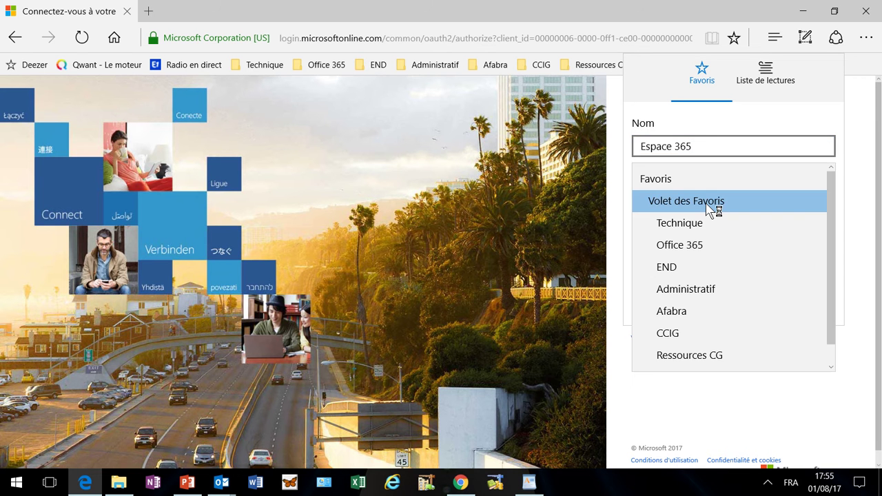
left_click(710, 207)
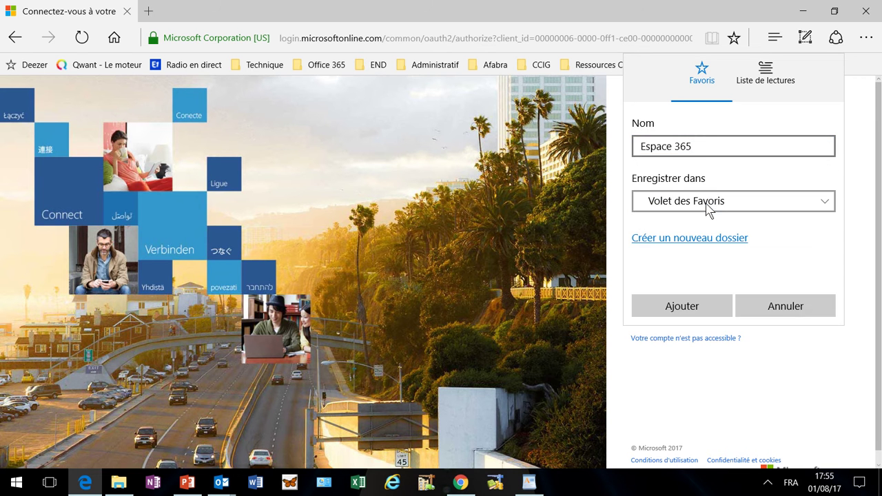
left_click(672, 305)
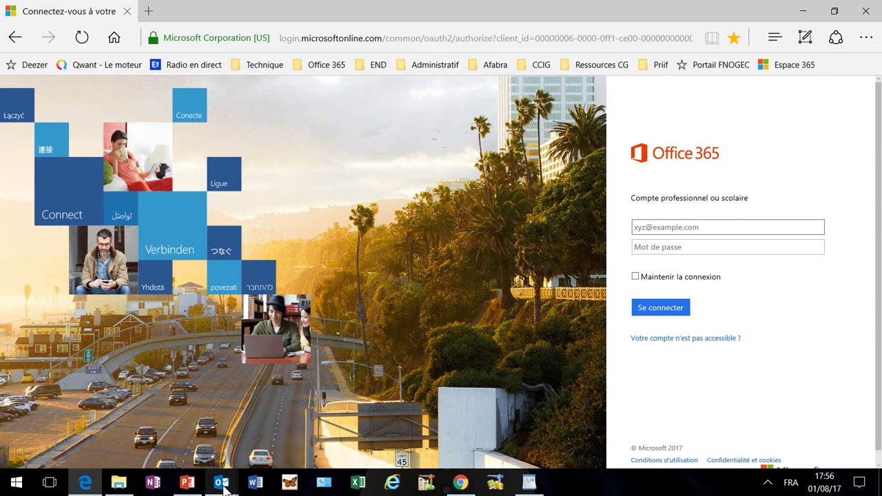
Return to the Outlook credentials message and copy the login identifier of the Espace 365 account
mouse_move(222, 485)
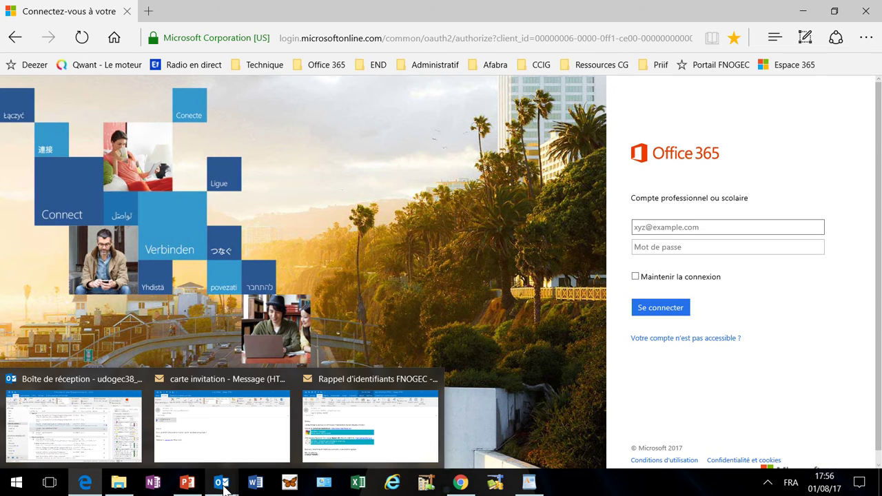
left_click(409, 441)
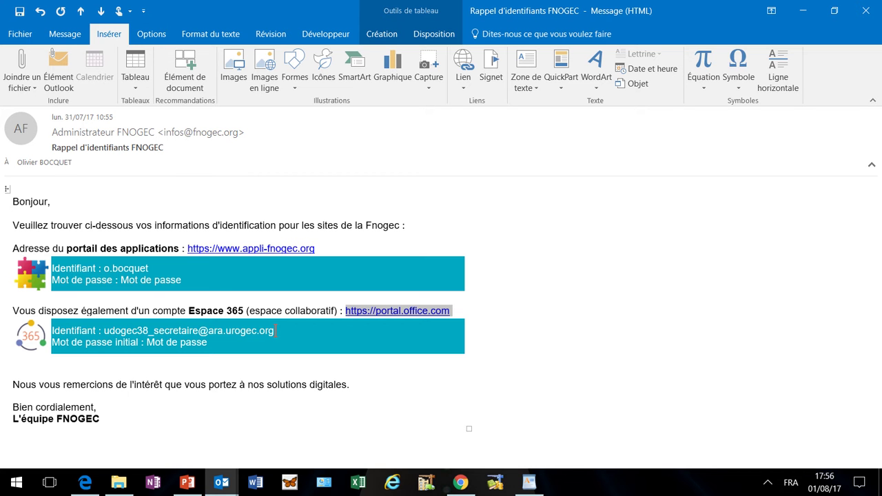
left_click_drag(275, 331, 126, 335)
key("ctrl+c")
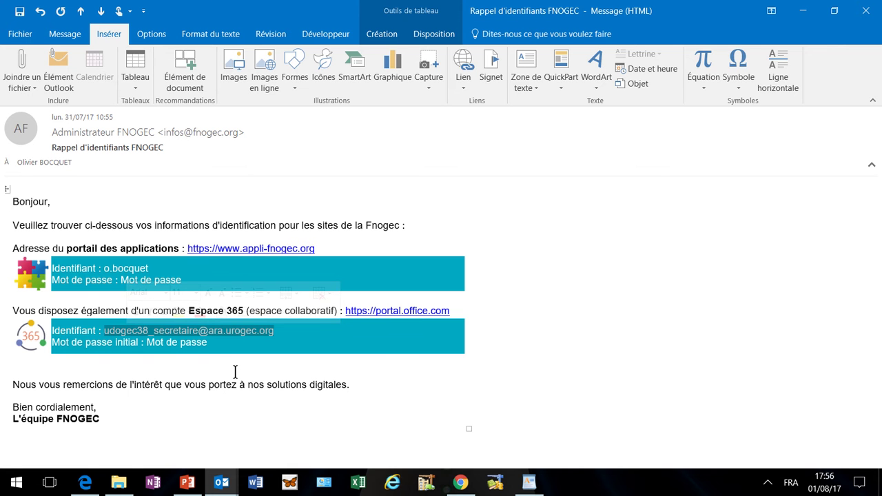
right_click(226, 331)
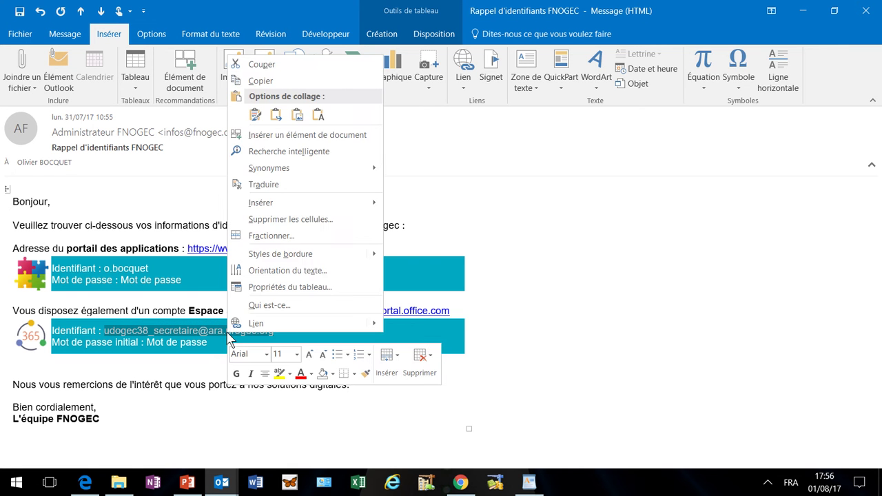
left_click(266, 82)
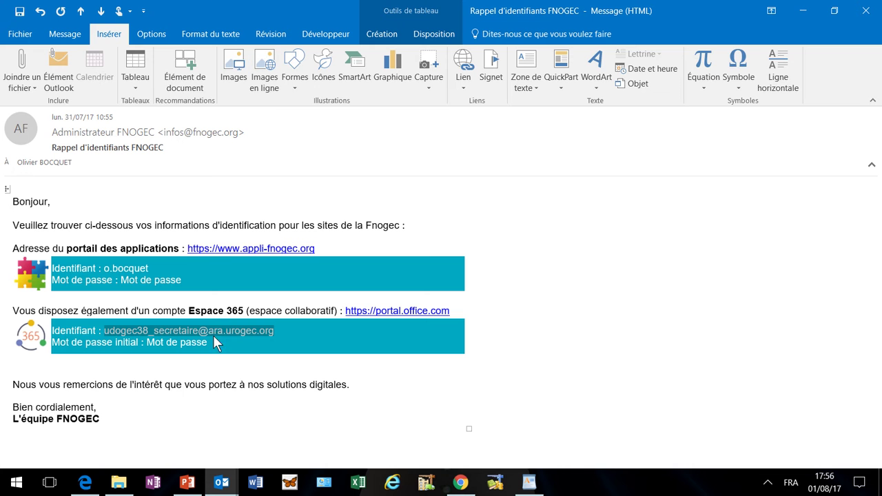
Switch back to Edge and fill in the account's e-mail identifier and password on the sign-in page
left_click(97, 484)
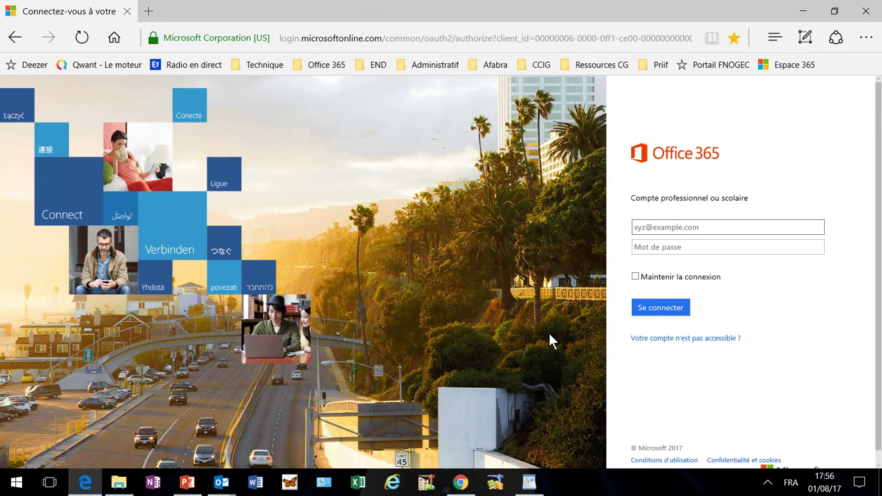
left_click(733, 228)
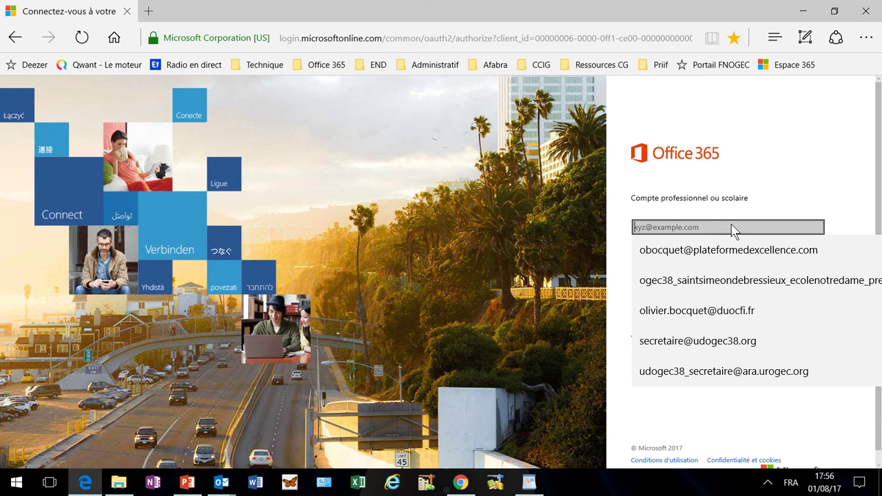
key("ctrl+v")
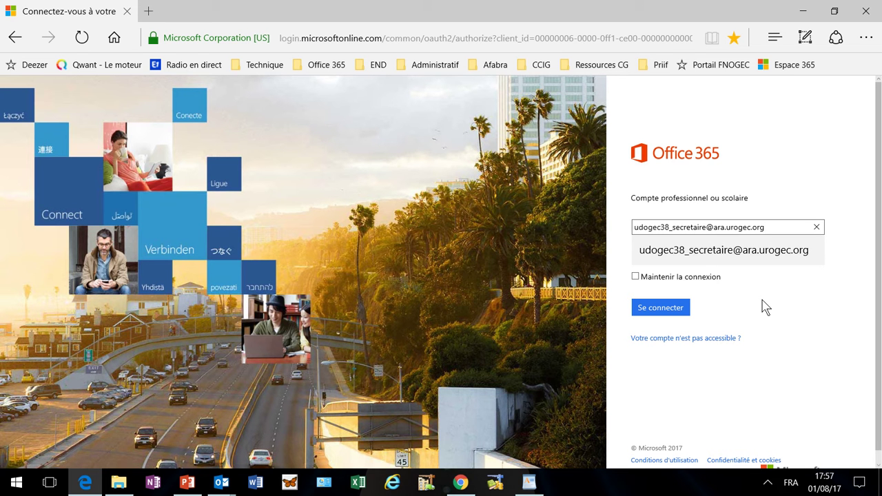
key("Tab")
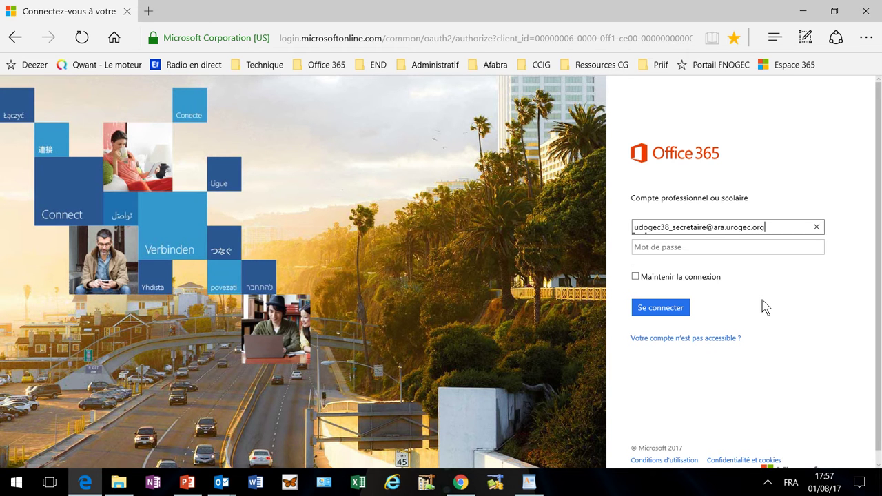
key("ctrl+v")
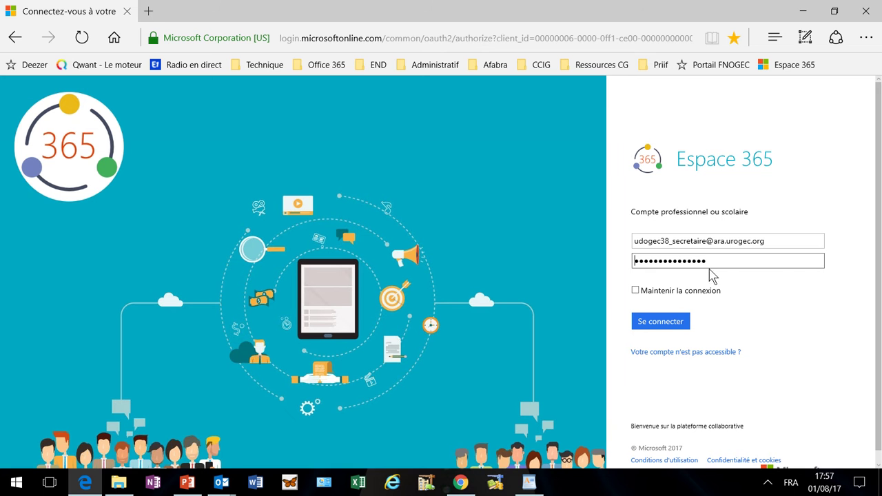
Check the initial password line for Espace 365 in the Outlook message, and return to the sign-in page in Edge
left_click(222, 482)
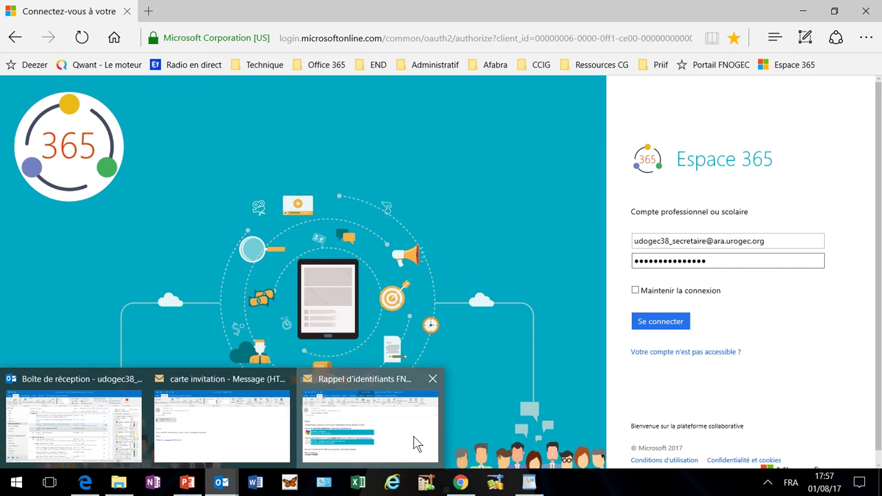
left_click(414, 443)
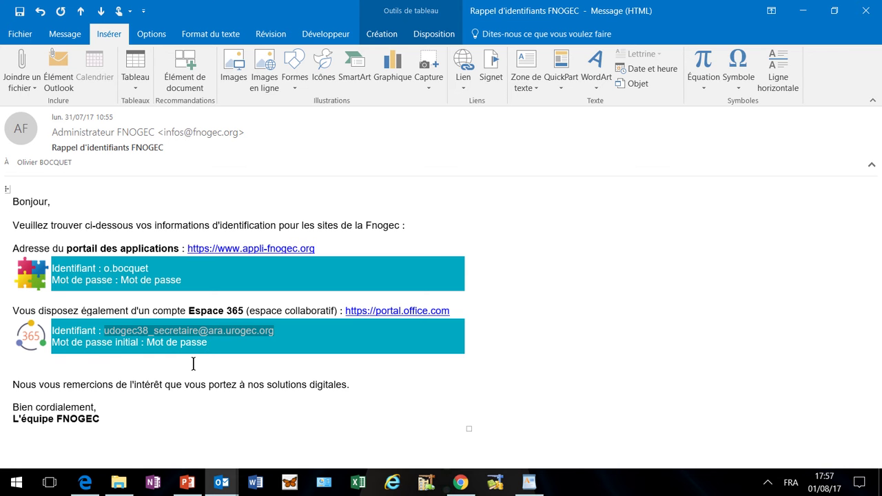
left_click(85, 483)
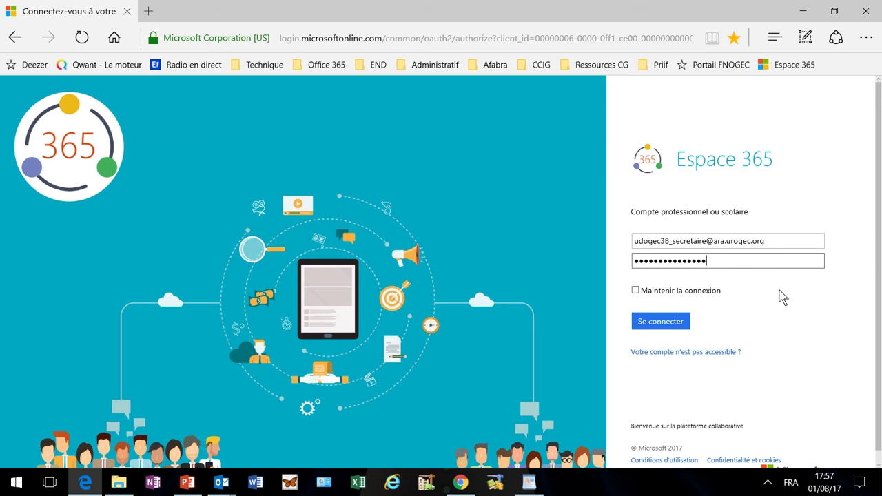
Enable Maintenir la connexion and sign in to Espace 365
left_click(635, 291)
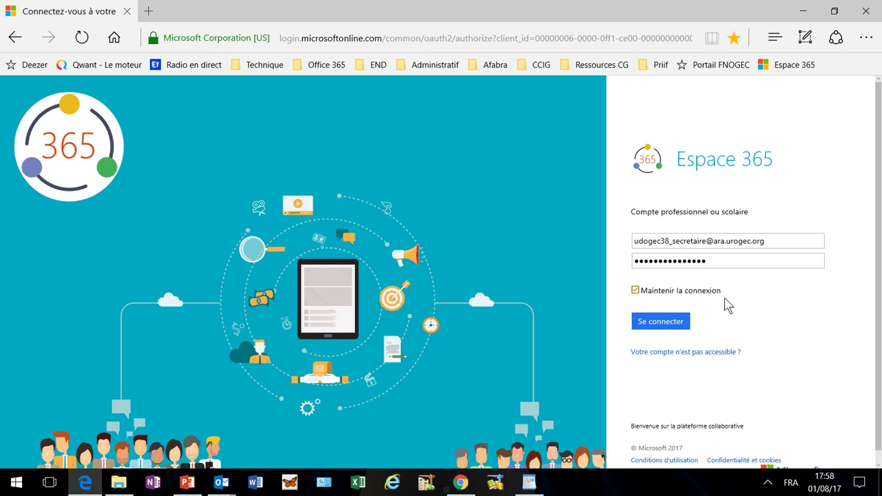
left_click(676, 324)
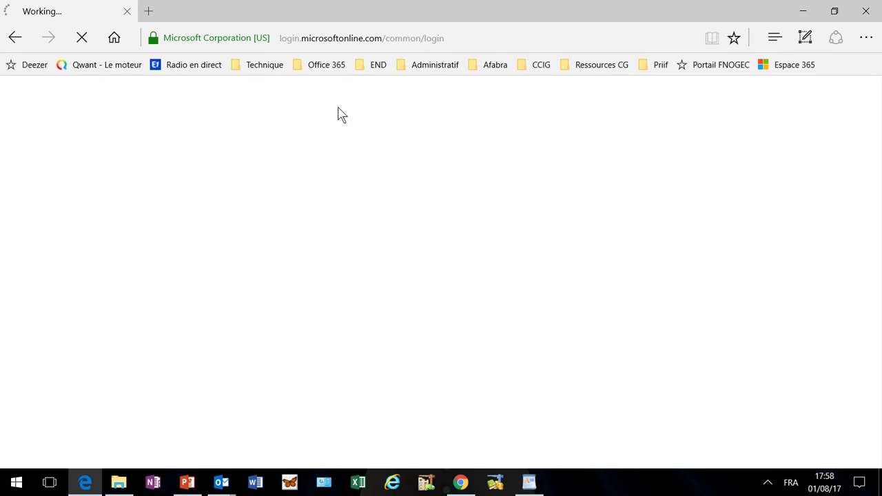
mouse_move(309, 9)
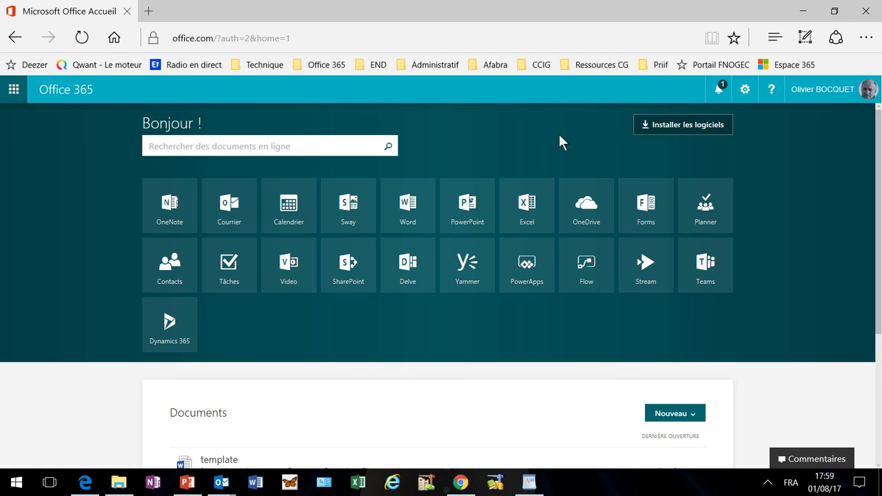
mouse_move(410, 6)
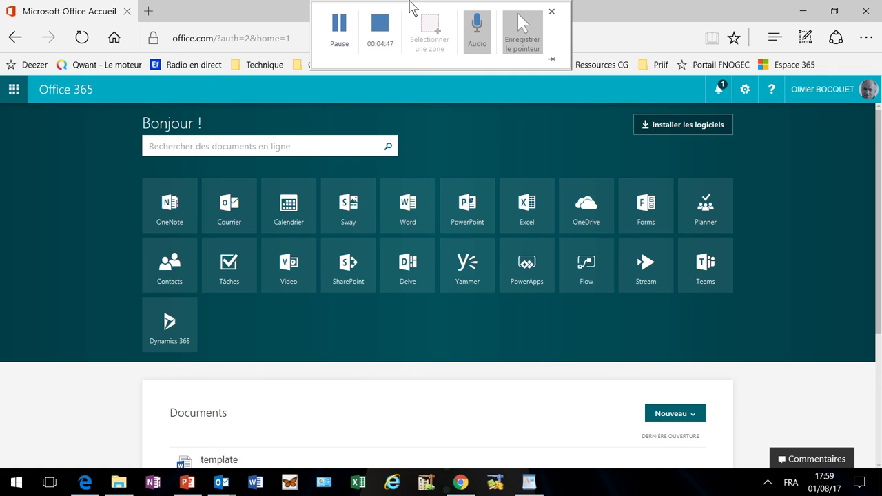